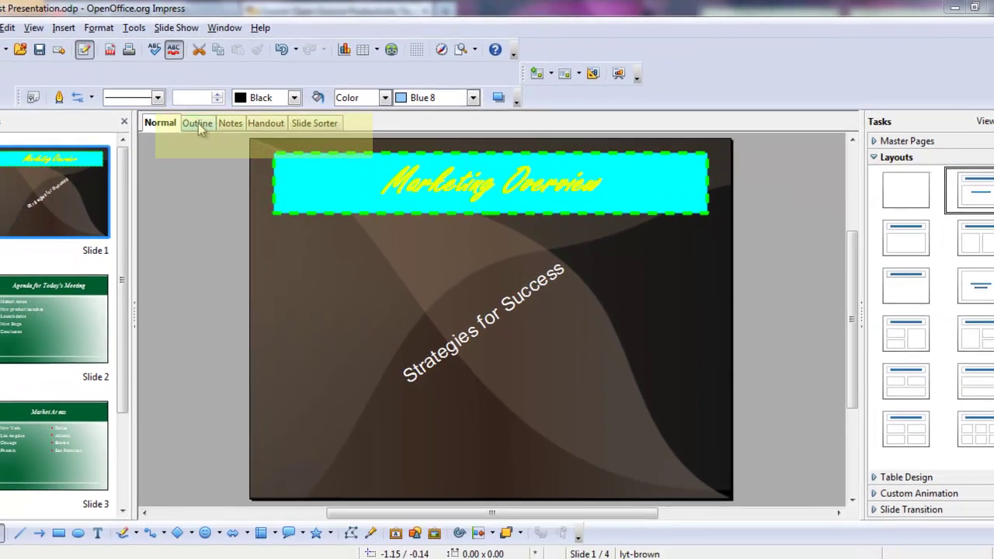
# Step: Switch to Outline view and scroll through all four slides' titles and bullets
pyautogui.click(147, 183)
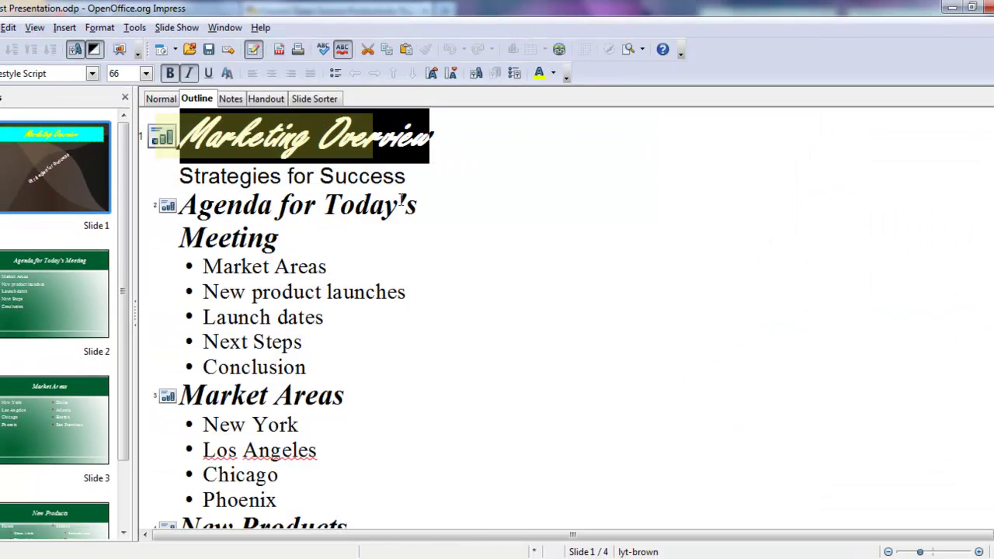
pyautogui.click(407, 176)
pyautogui.scroll(-6, 504, 194)
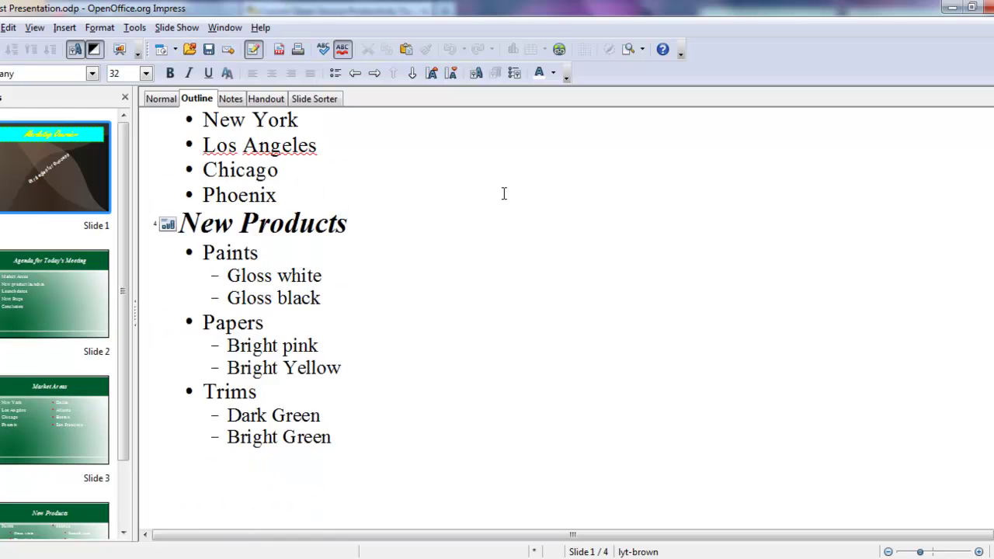
pyautogui.scroll(4, 503, 193)
pyautogui.scroll(3, 503, 194)
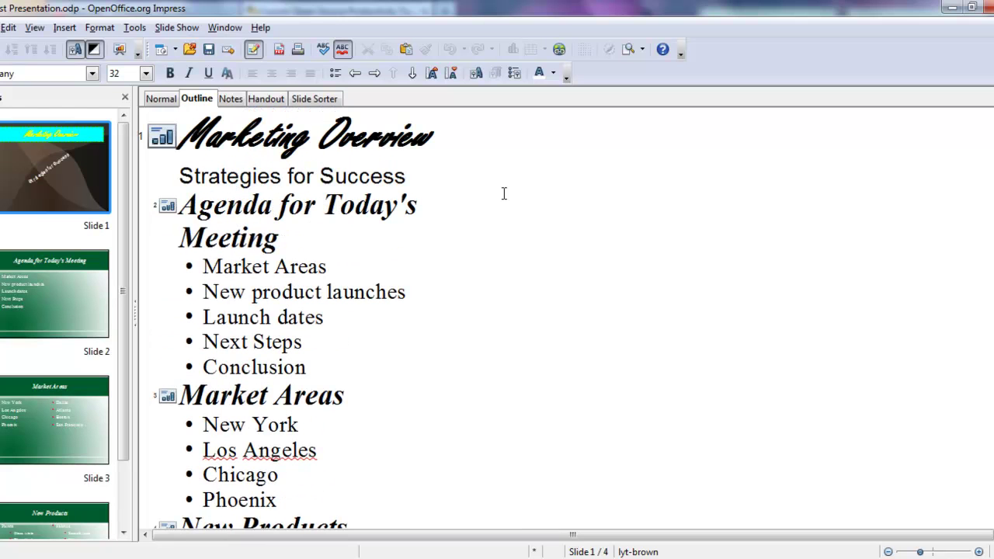
pyautogui.scroll(-1, 564, 196)
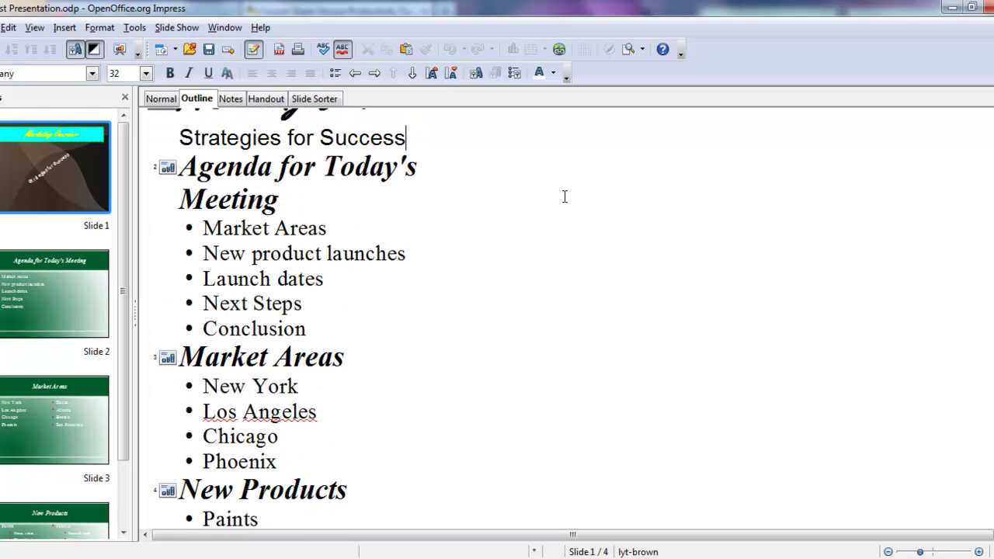
pyautogui.scroll(-1, 565, 197)
pyautogui.scroll(2, 564, 196)
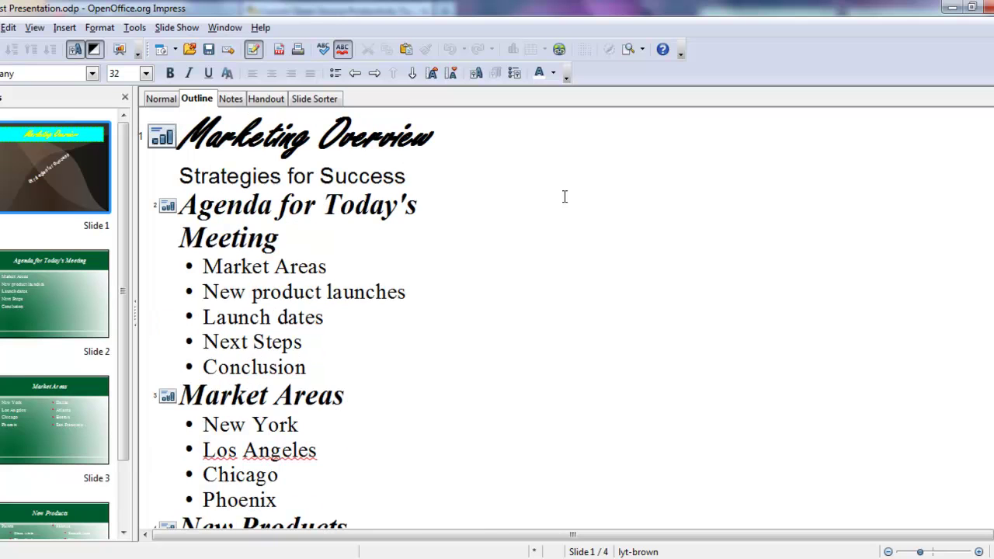
pyautogui.scroll(-4, 471, 328)
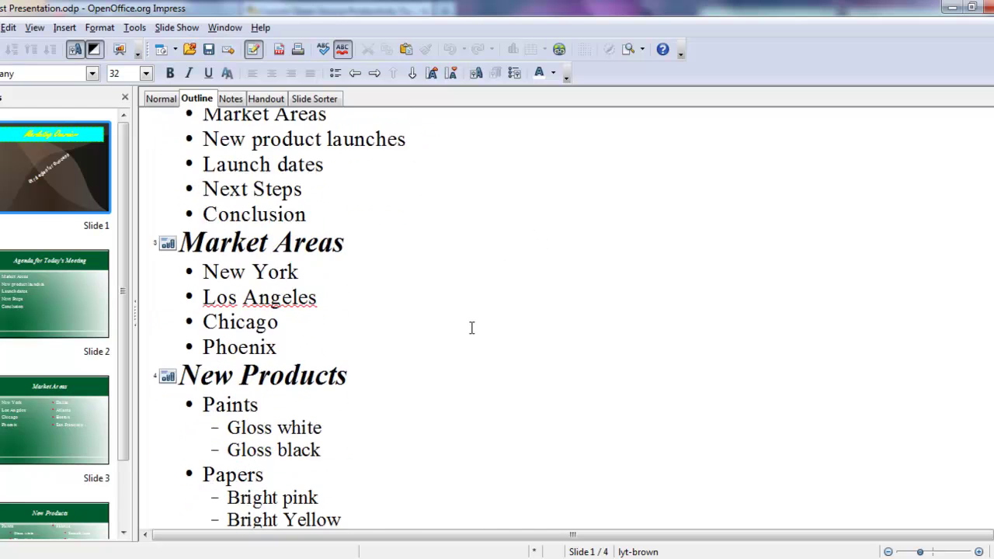
pyautogui.scroll(-6, 471, 328)
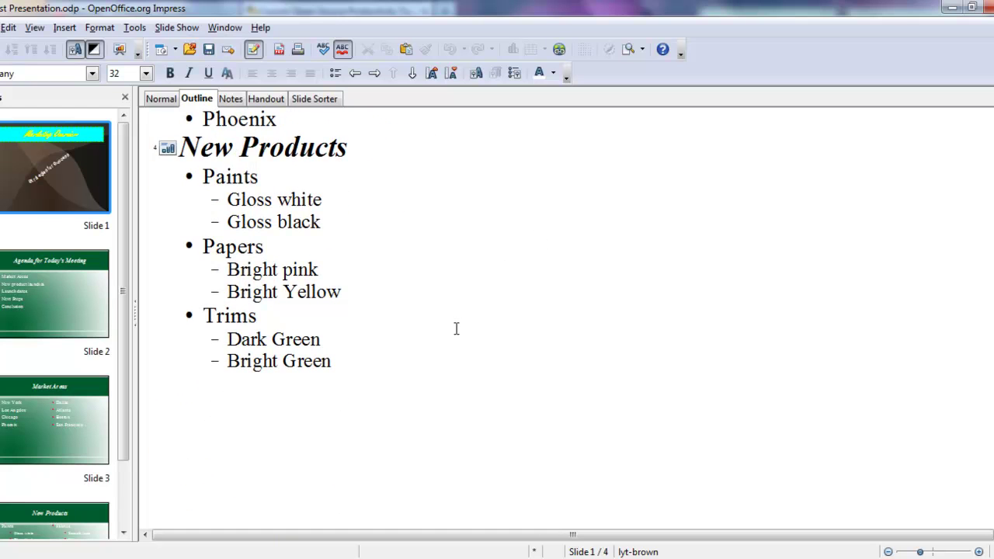
pyautogui.scroll(10, 456, 328)
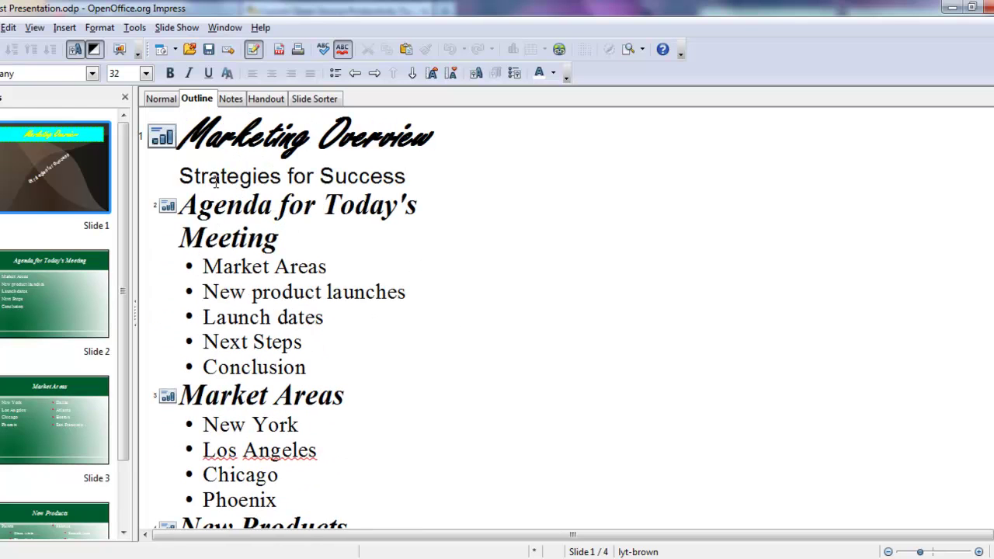
# Step: On slide 1's notes page, type 'Speaker's notes' in the empty notes area
pyautogui.click(231, 100)
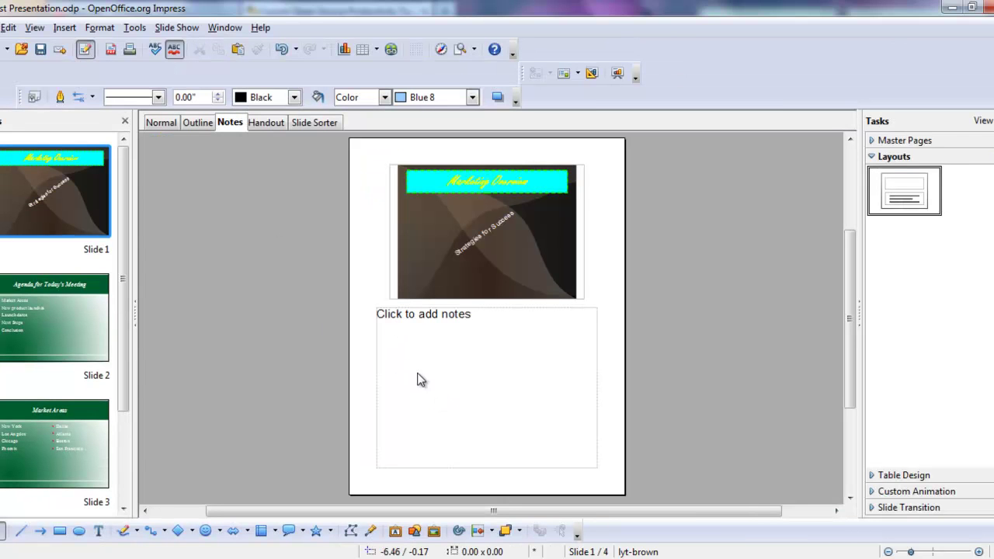
pyautogui.click(417, 312)
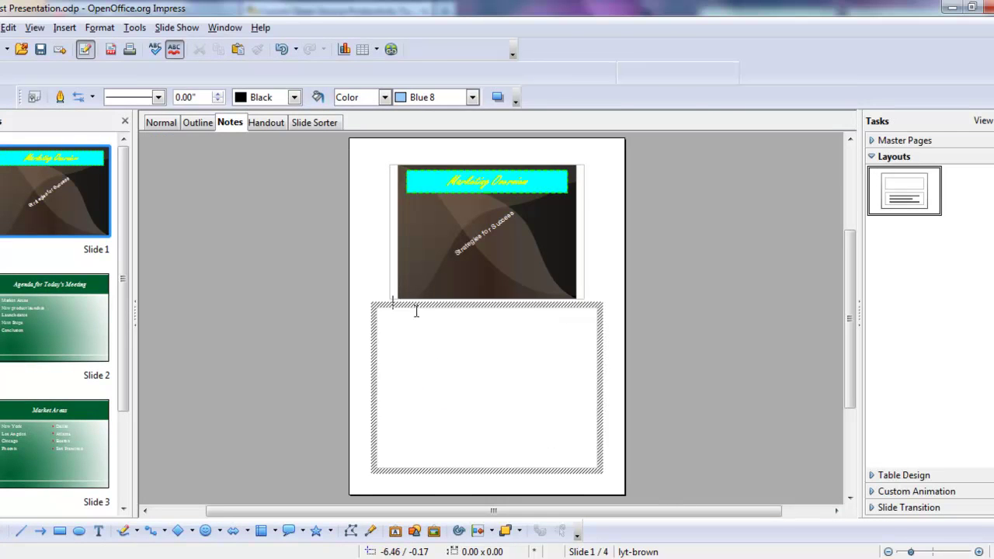
pyautogui.write('Spe')
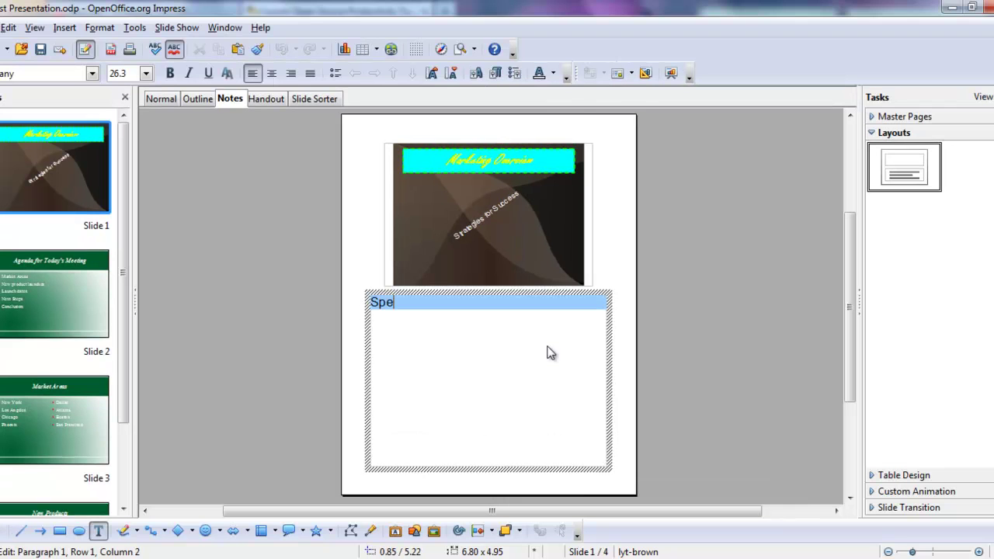
pyautogui.write("aker's notes")
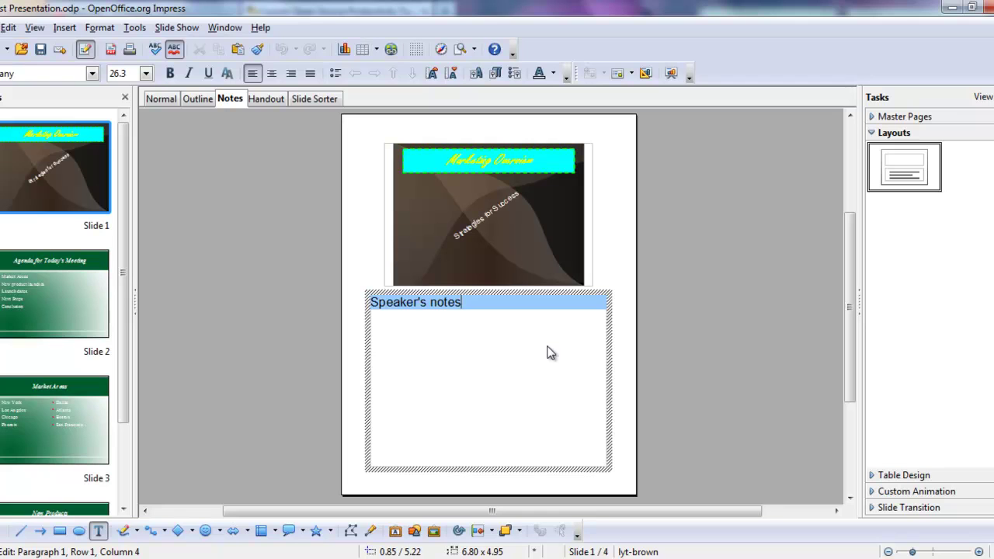
# Step: View the six-per-page Handout layout, then switch to Slide Sorter thumbnails
pyautogui.click(266, 99)
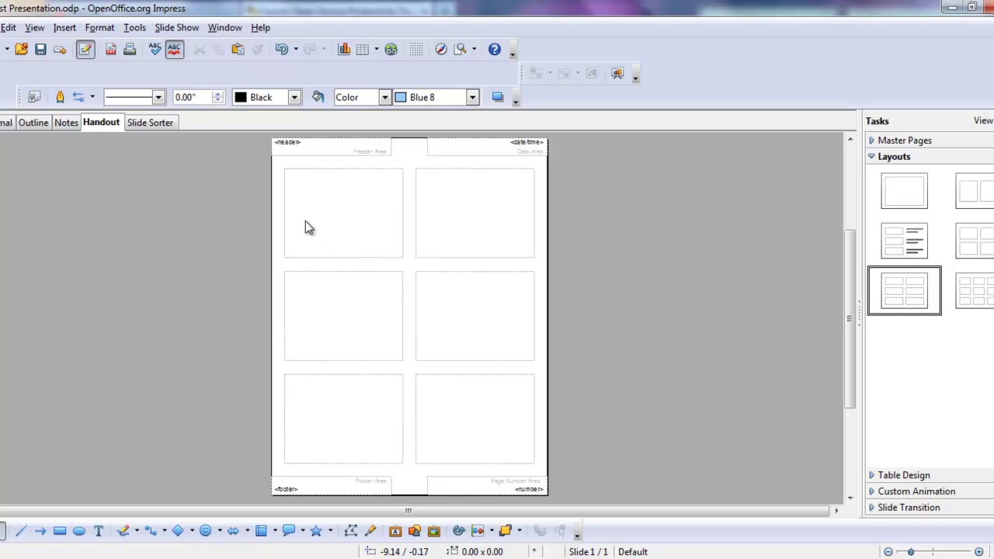
pyautogui.click(163, 126)
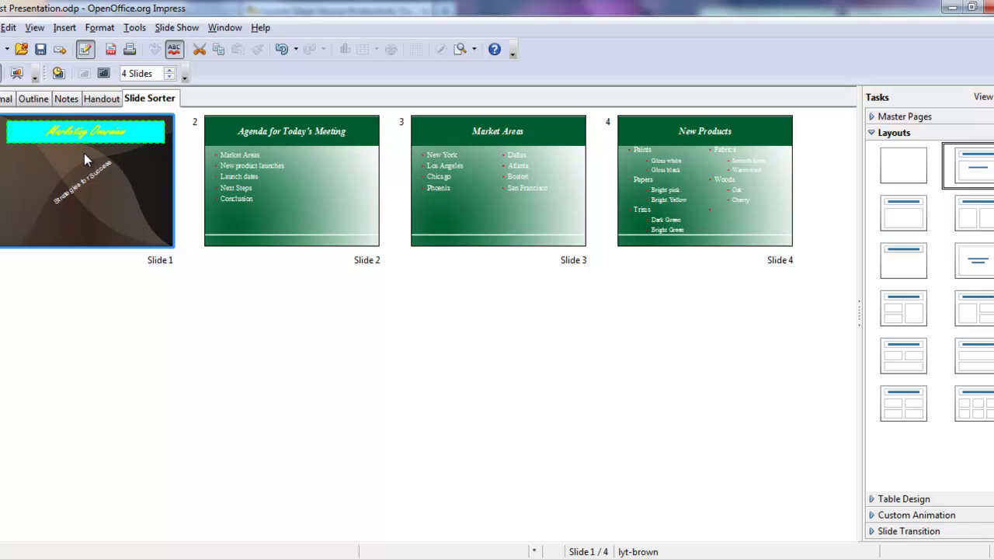
# Step: Drag Marketing Overview to third place and back to first, then right-click the Agenda slide
pyautogui.moveTo(56, 174); pyautogui.dragTo(412, 182)
pyautogui.moveTo(524, 189); pyautogui.dragTo(14, 186)
pyautogui.rightClick(282, 211)
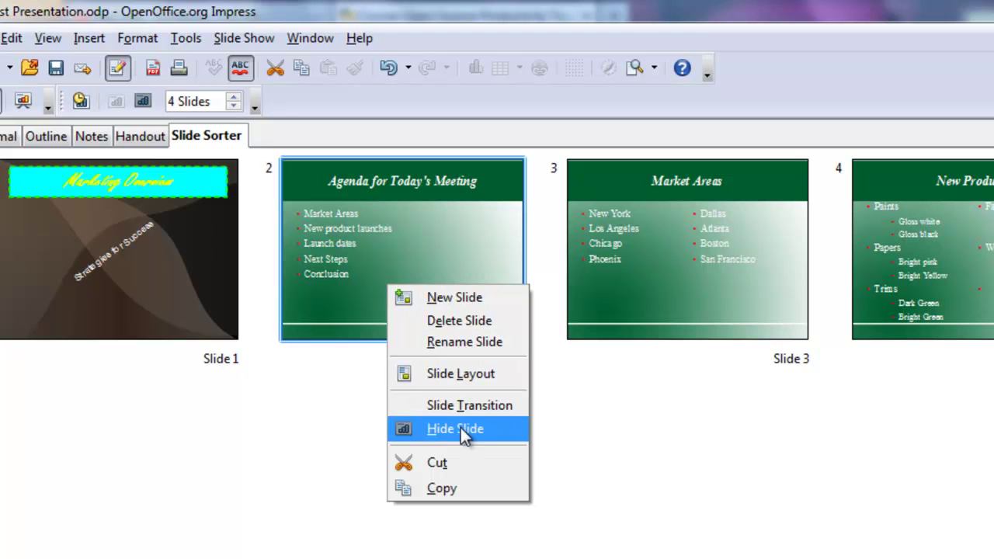
# Step: Copy the Agenda for Today's Meeting slide and paste it after New Products
pyautogui.click(427, 485)
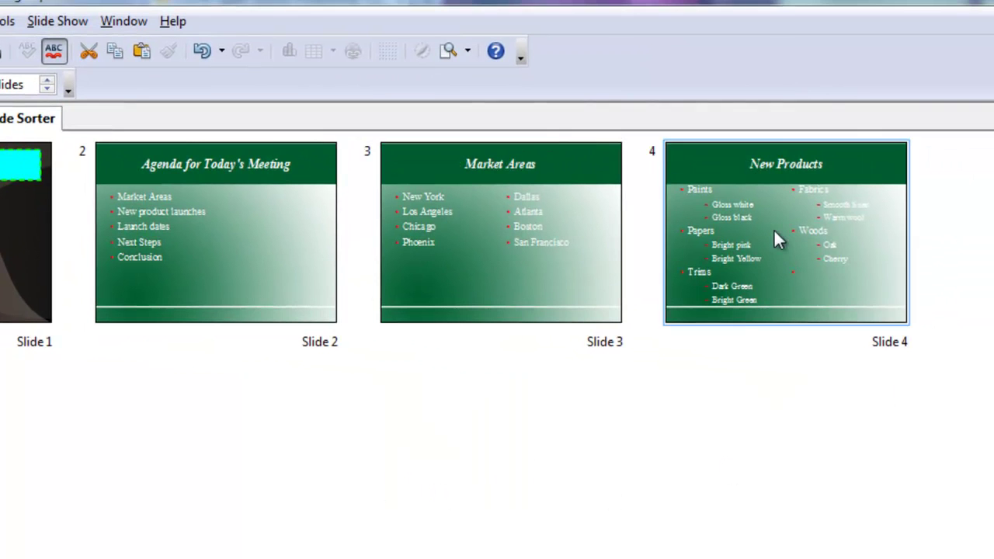
pyautogui.click(773, 229)
pyautogui.rightClick(828, 227)
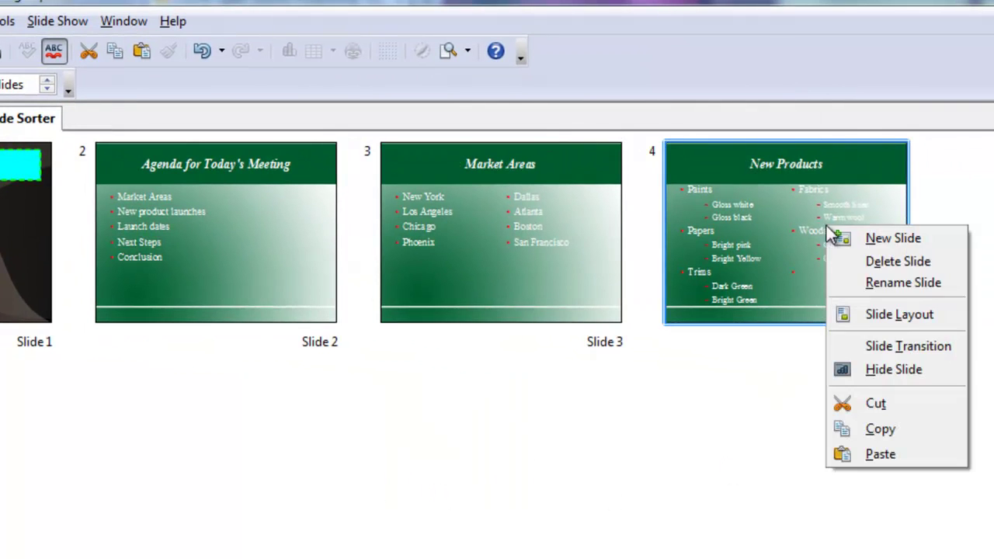
pyautogui.click(873, 457)
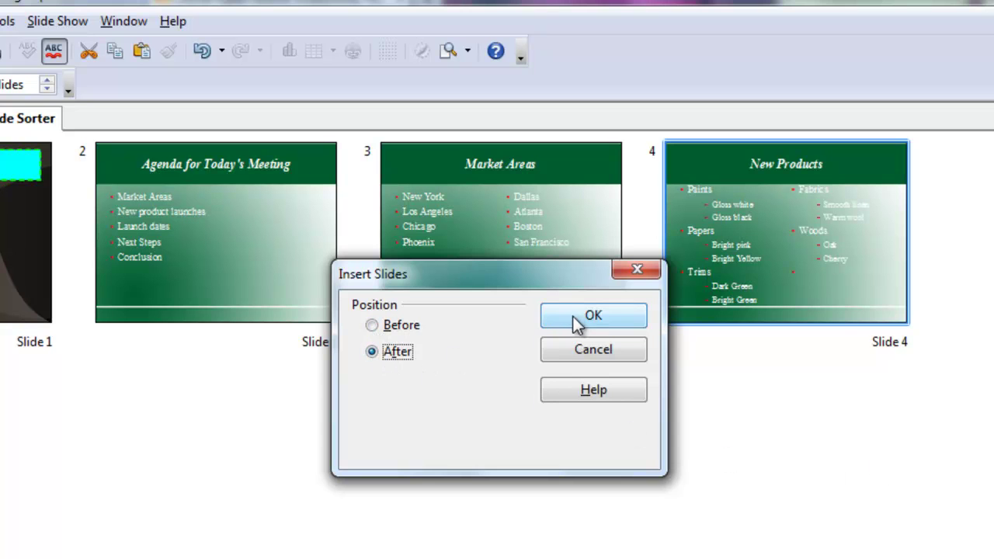
pyautogui.click(592, 316)
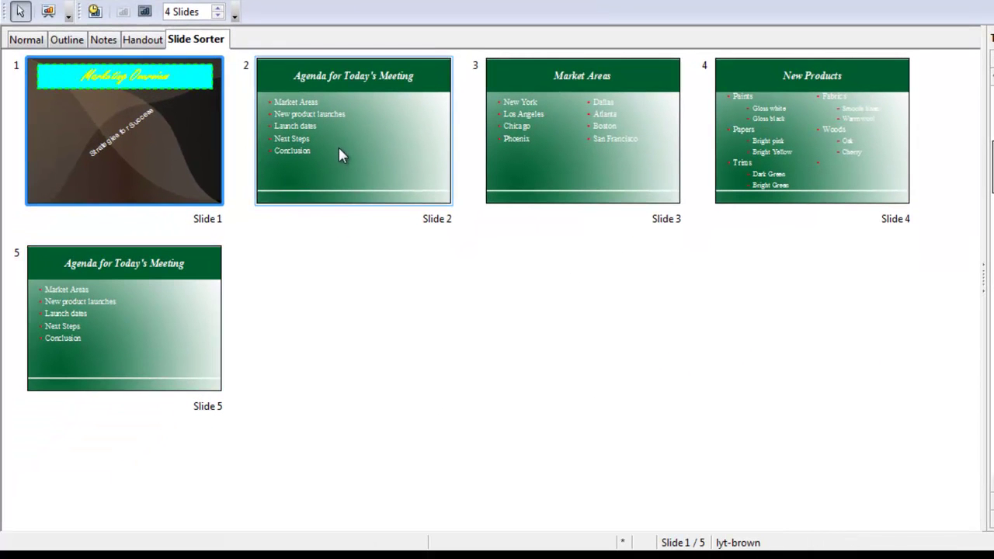
# Step: Select slide 5, the duplicate Agenda copy, and choose Delete Slide
pyautogui.click(318, 160)
pyautogui.click(123, 321)
pyautogui.rightClick(147, 322)
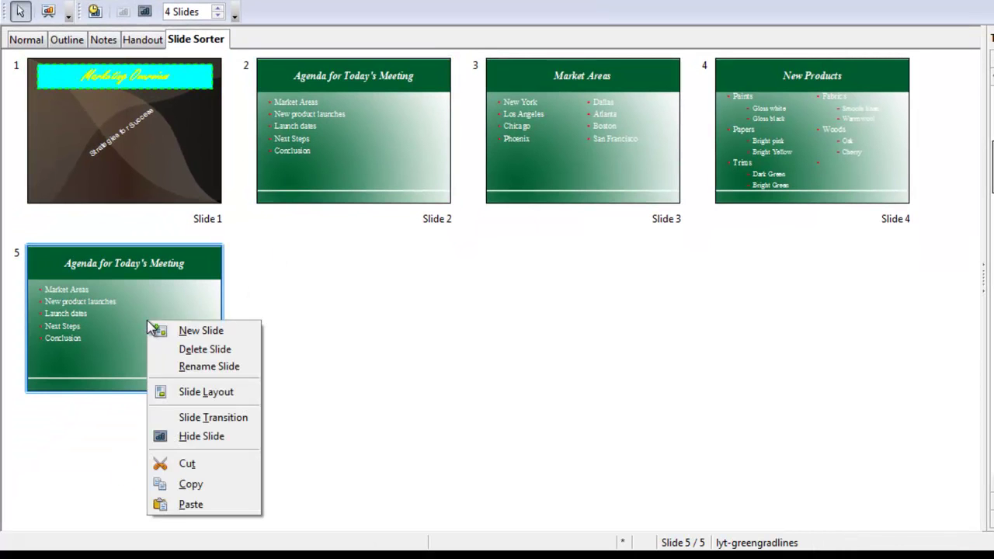
pyautogui.click(194, 350)
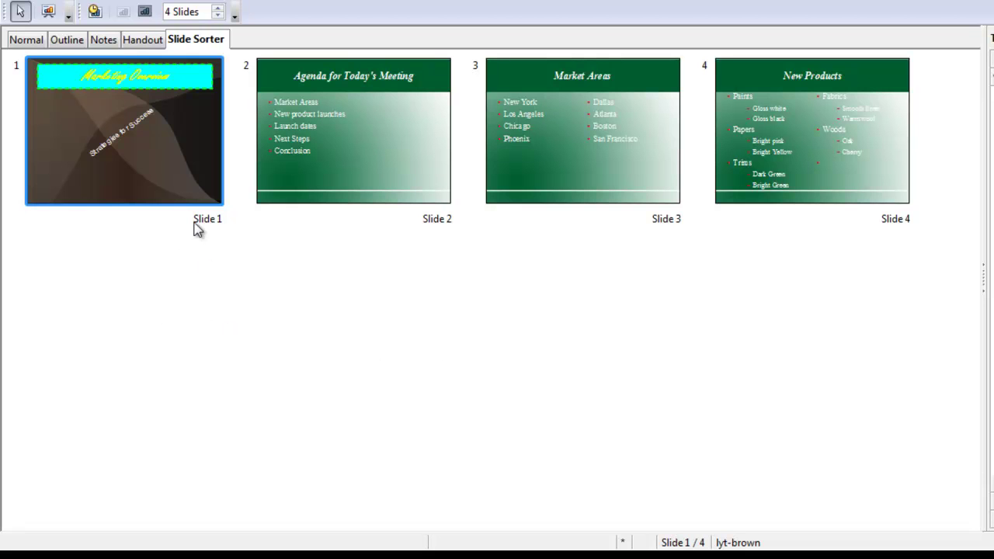
# Step: Switch back to Normal view for single-slide editing
pyautogui.click(28, 39)
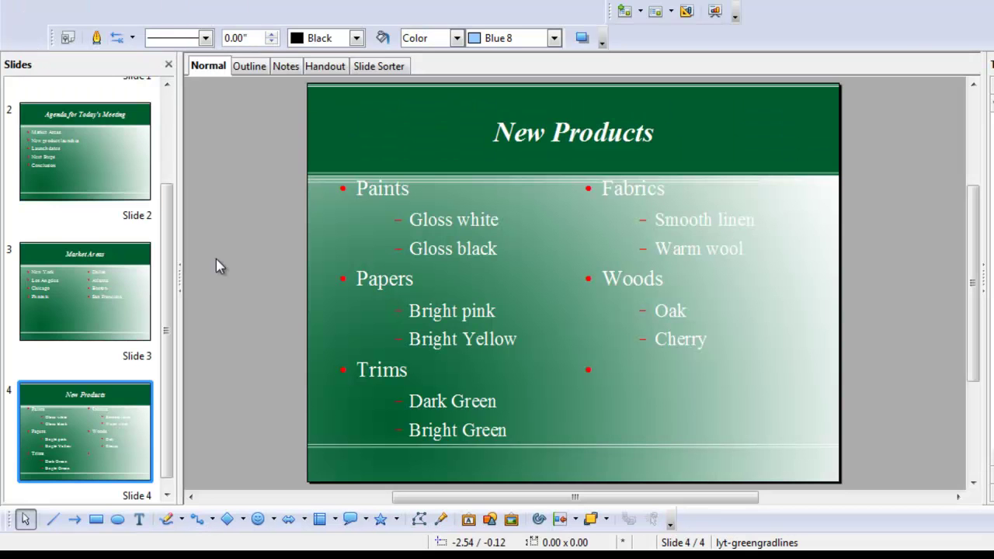